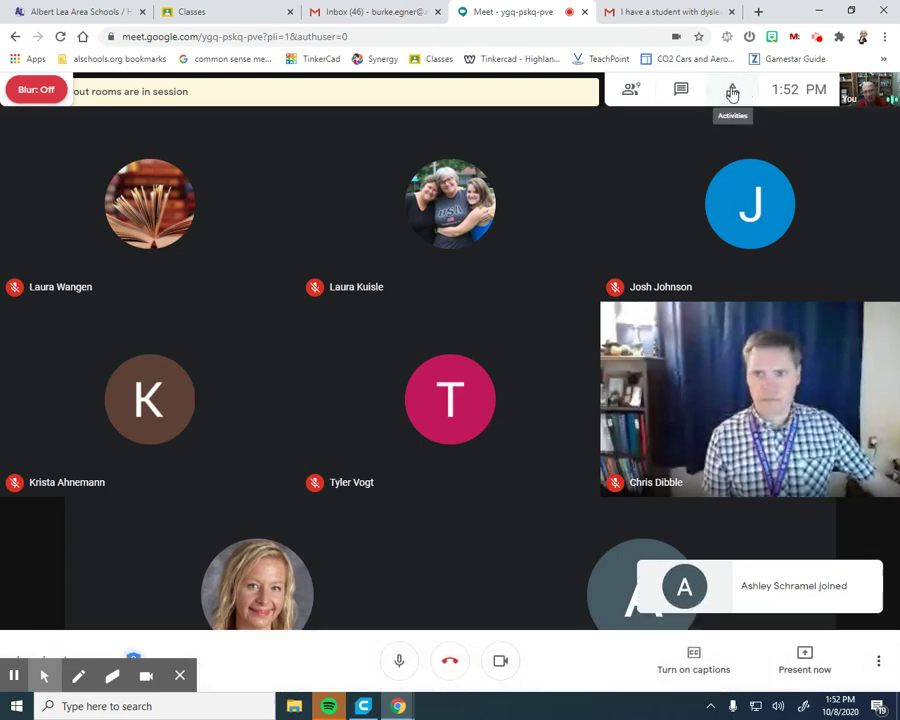
Step: Open the running breakout rooms for editing, try a reduced count of 2, and set the number of rooms to 4
click(732, 95)
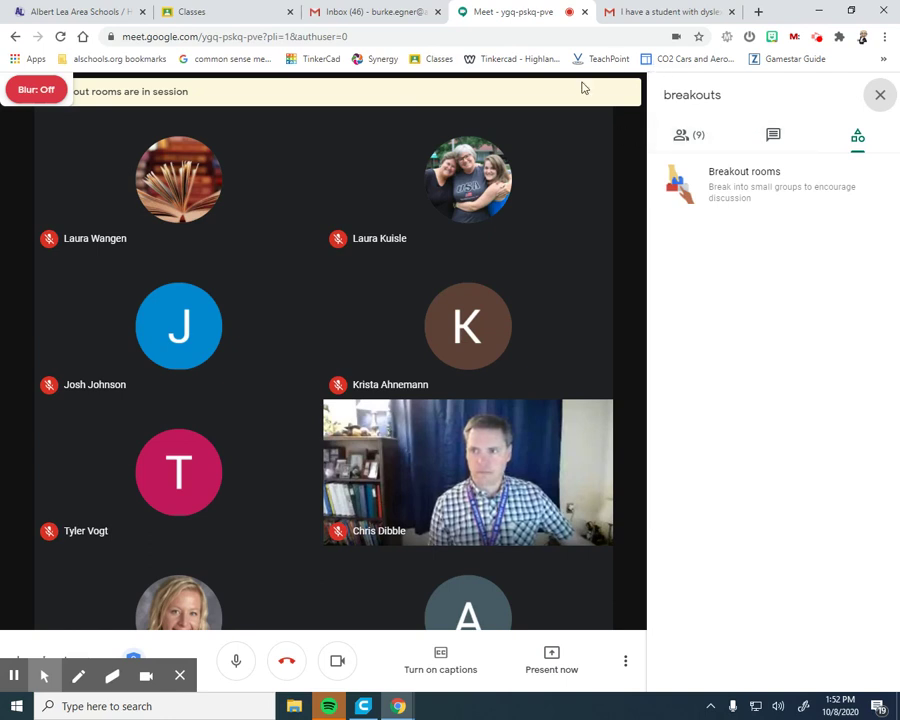
click(753, 189)
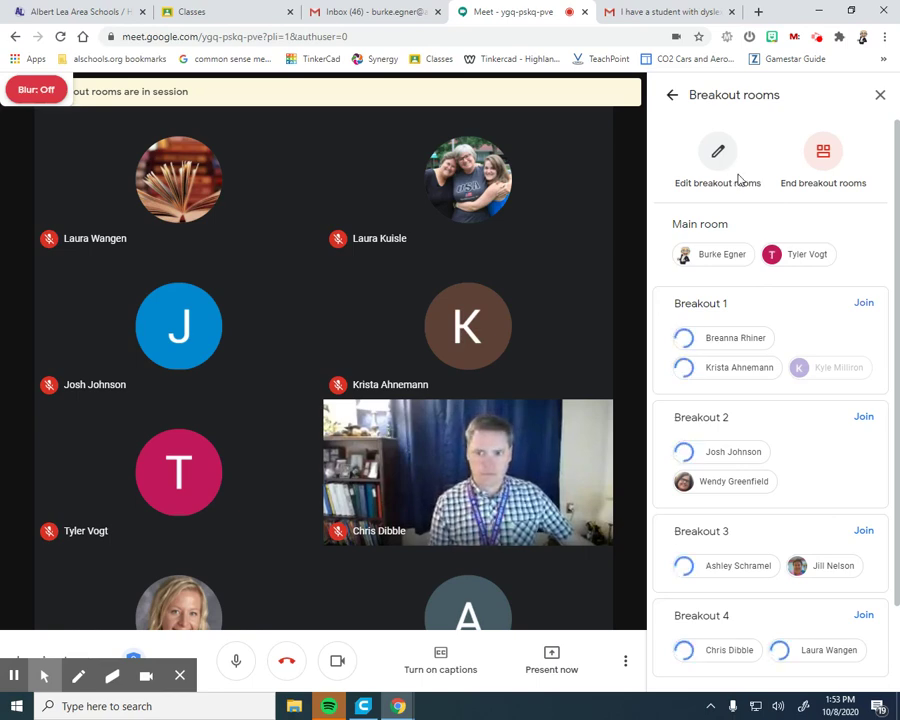
click(718, 155)
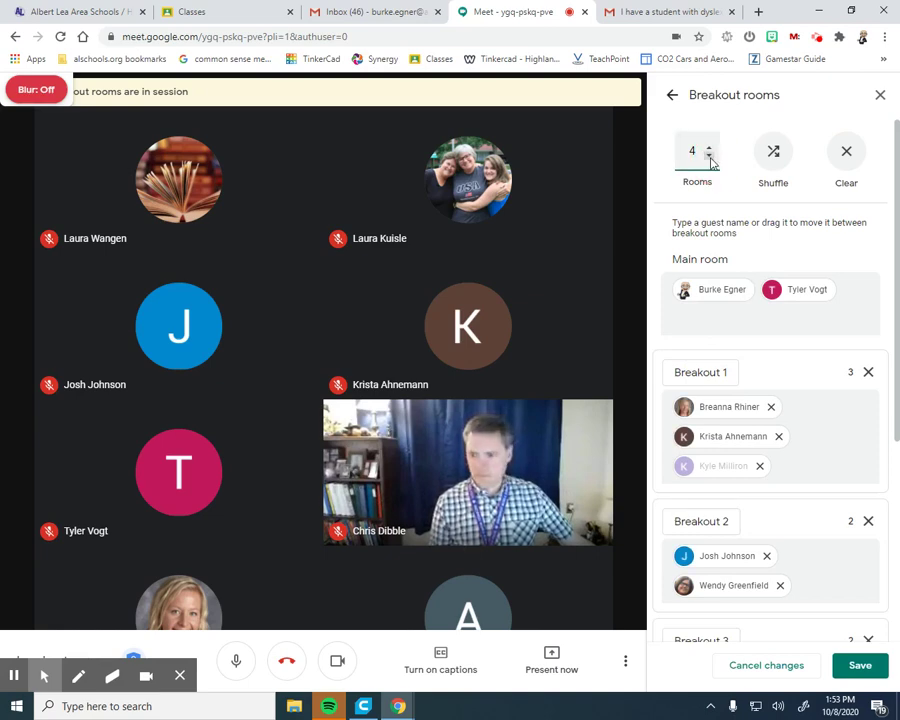
click(709, 156)
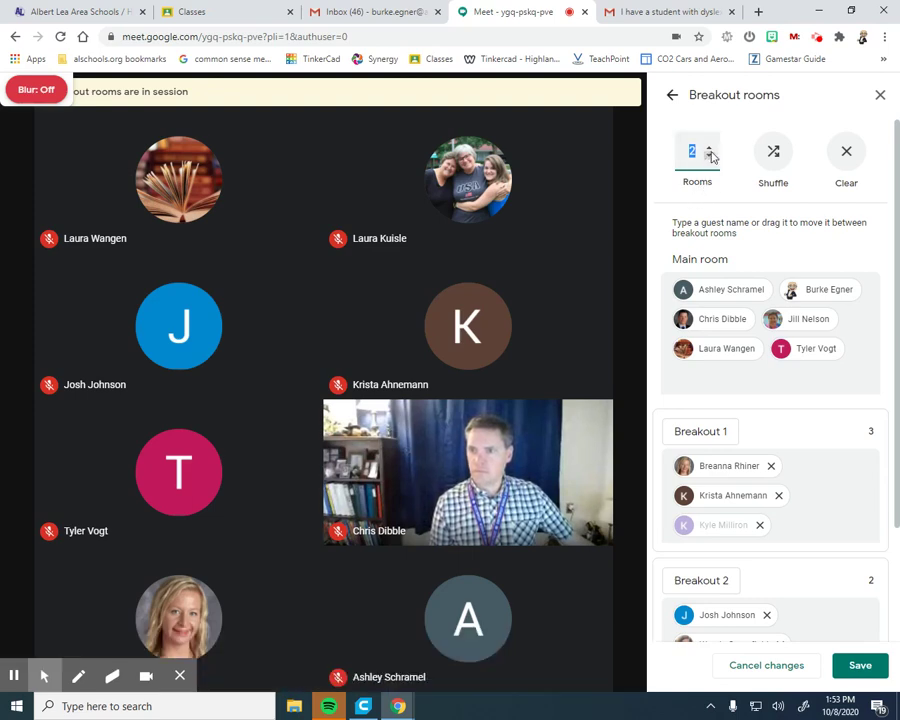
click(709, 150)
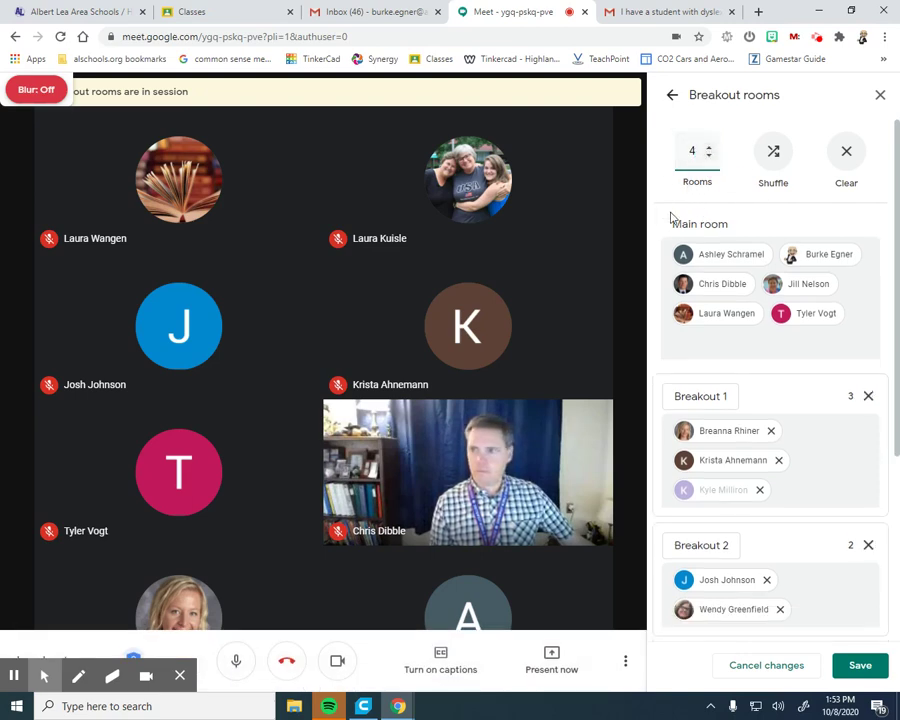
Step: Shuffle the participants randomly across the four breakout rooms
click(774, 168)
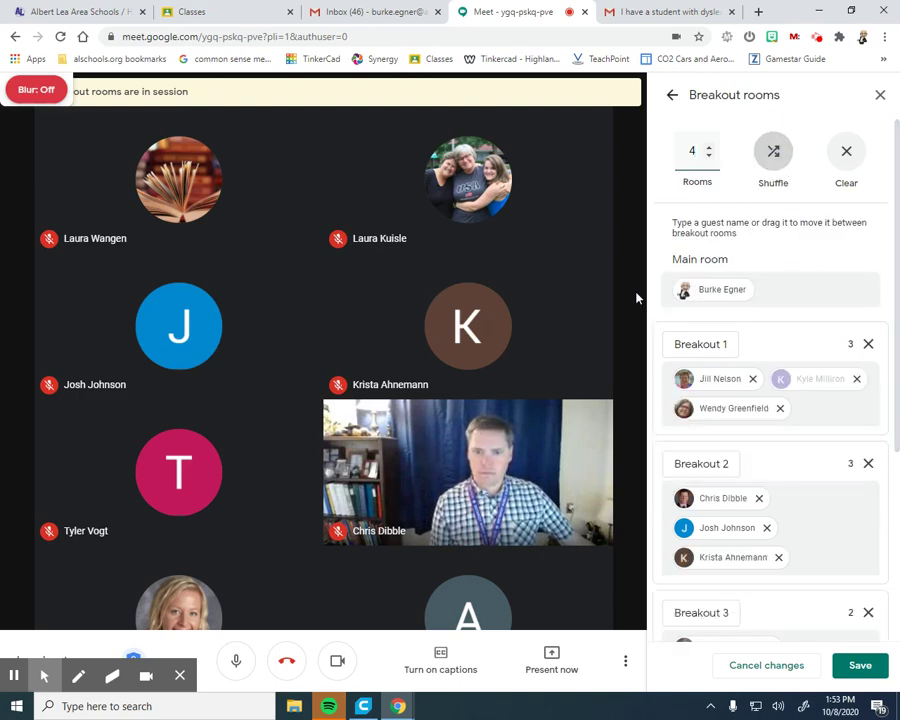
scroll(680, 355, down, 3)
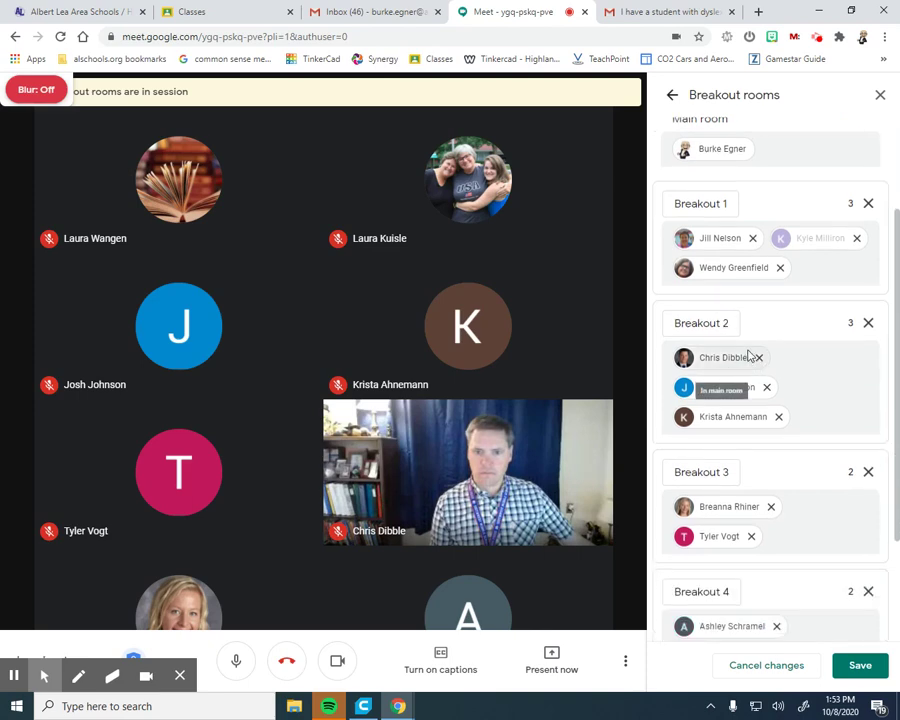
scroll(748, 356, up, 2)
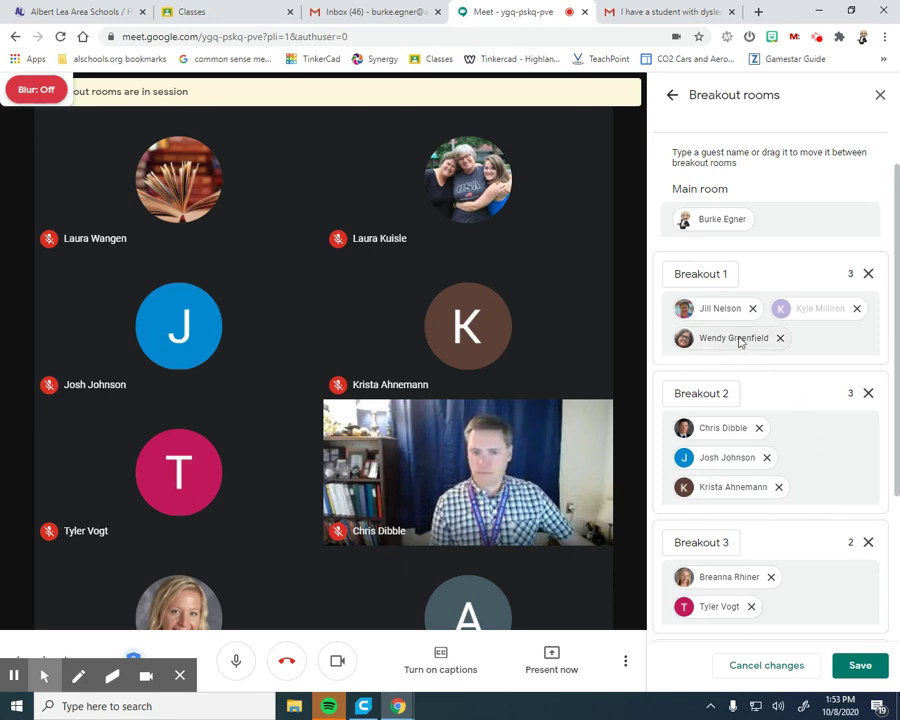
Step: Move one participant from Breakout 1 to Breakout 2 and another from Breakout 2 to Breakout 1, and save the assignments
drag(740, 333, 788, 466)
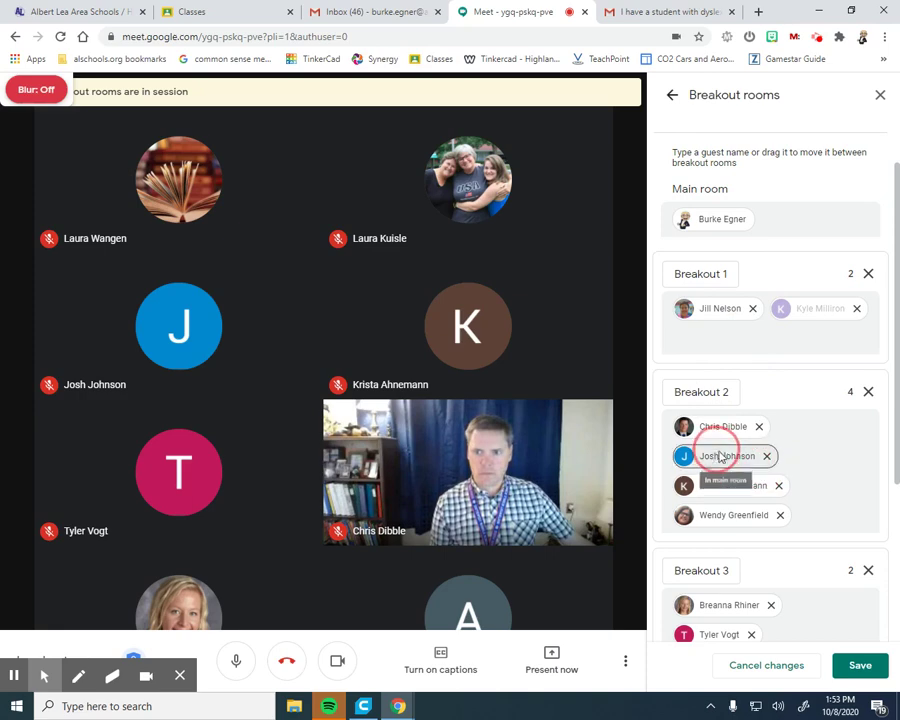
drag(730, 456, 785, 412)
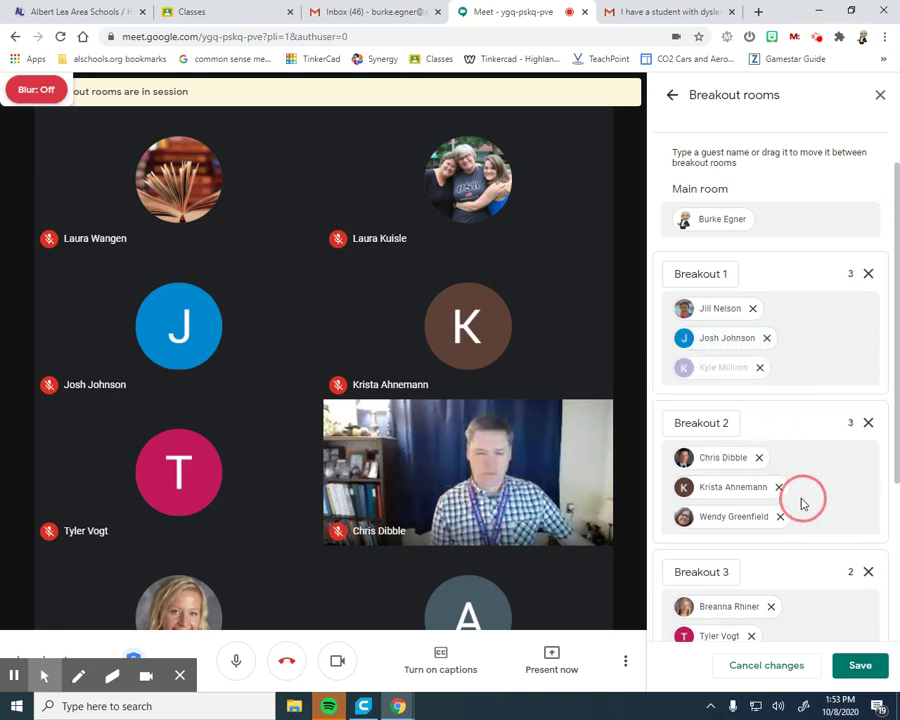
scroll(780, 420, up, 2)
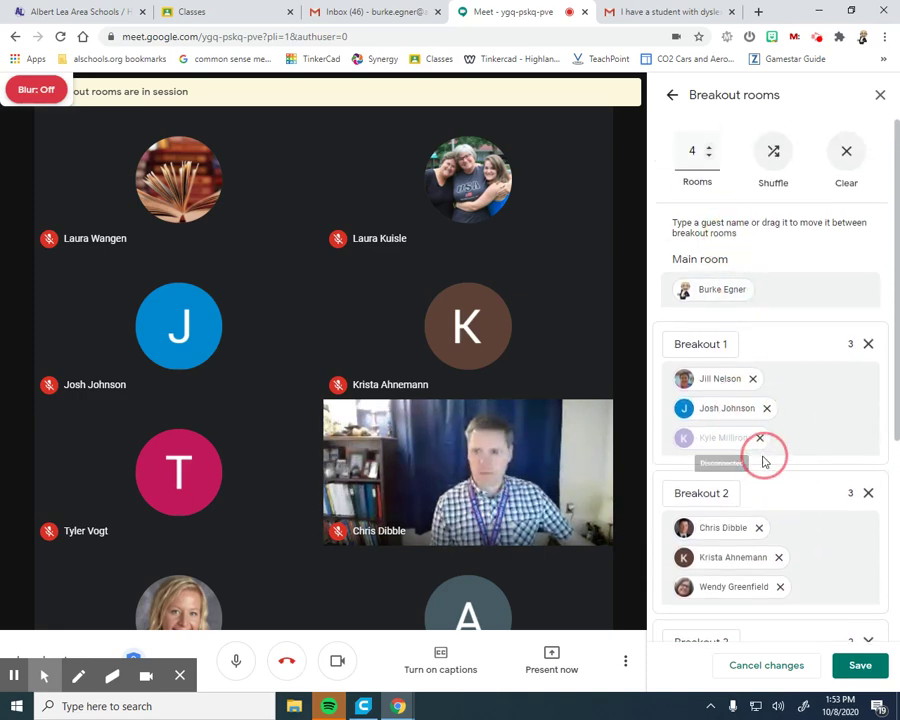
scroll(763, 459, down, 2)
scroll(779, 365, up, 2)
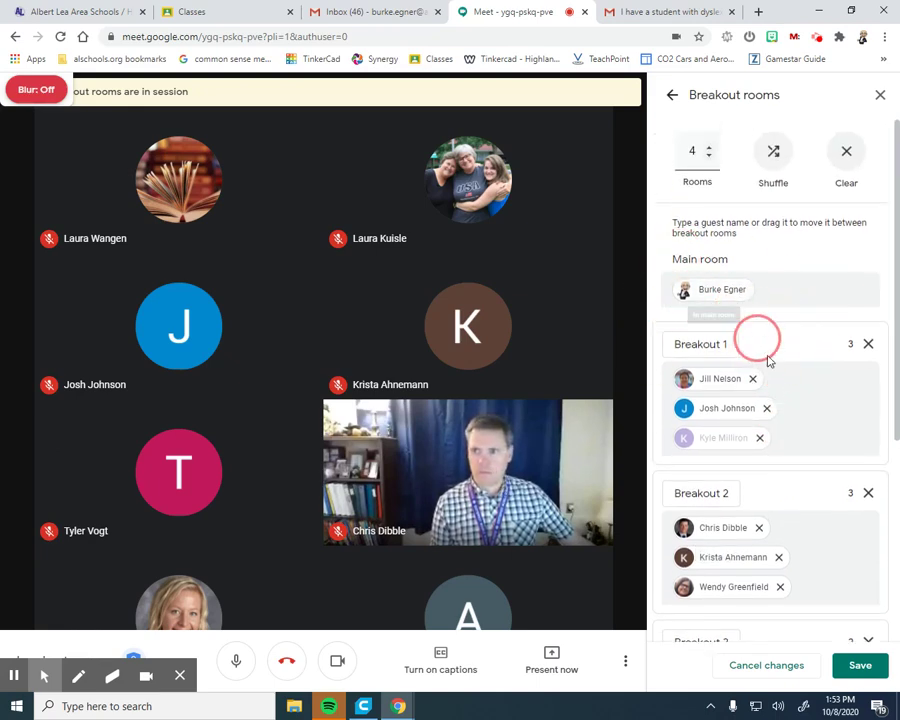
scroll(800, 460, down, 2)
click(862, 676)
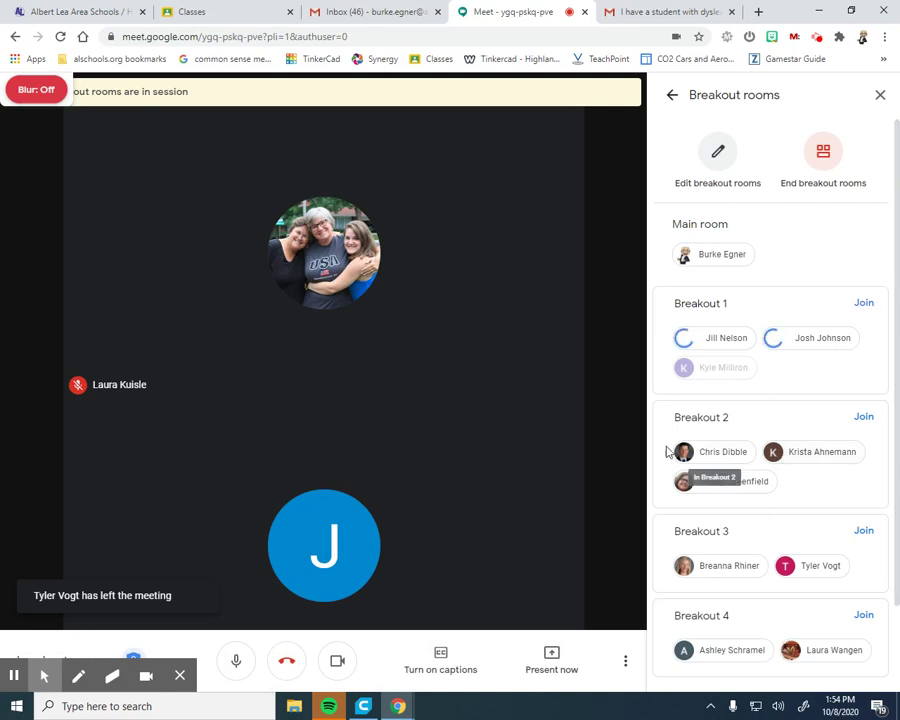
Step: Visit Breakout 2, Breakout 4 and Breakout 3 in turn, turning the microphone on in Breakout 3
click(865, 418)
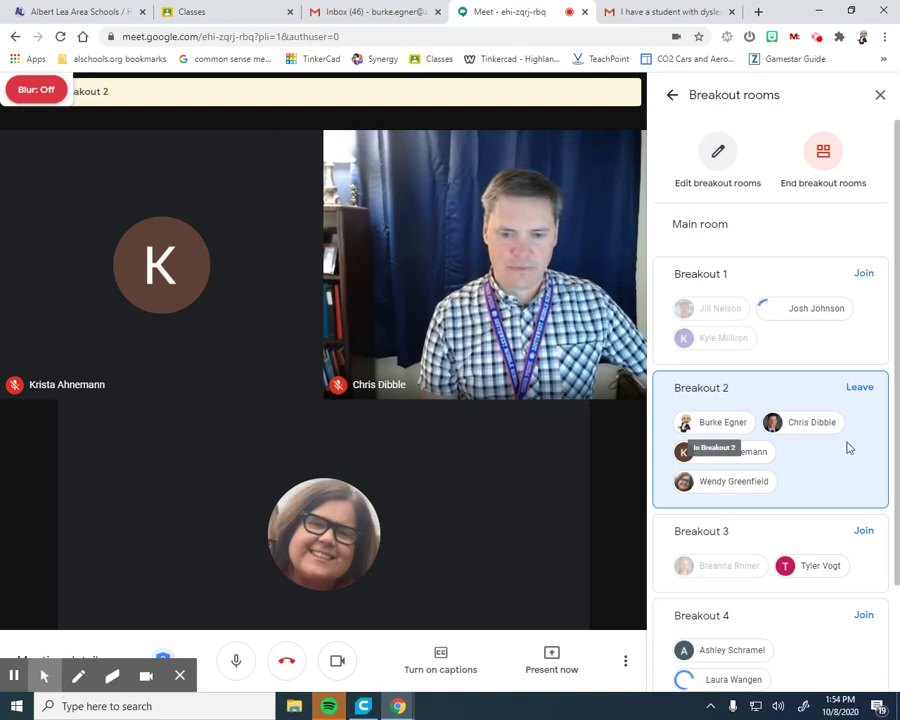
click(862, 389)
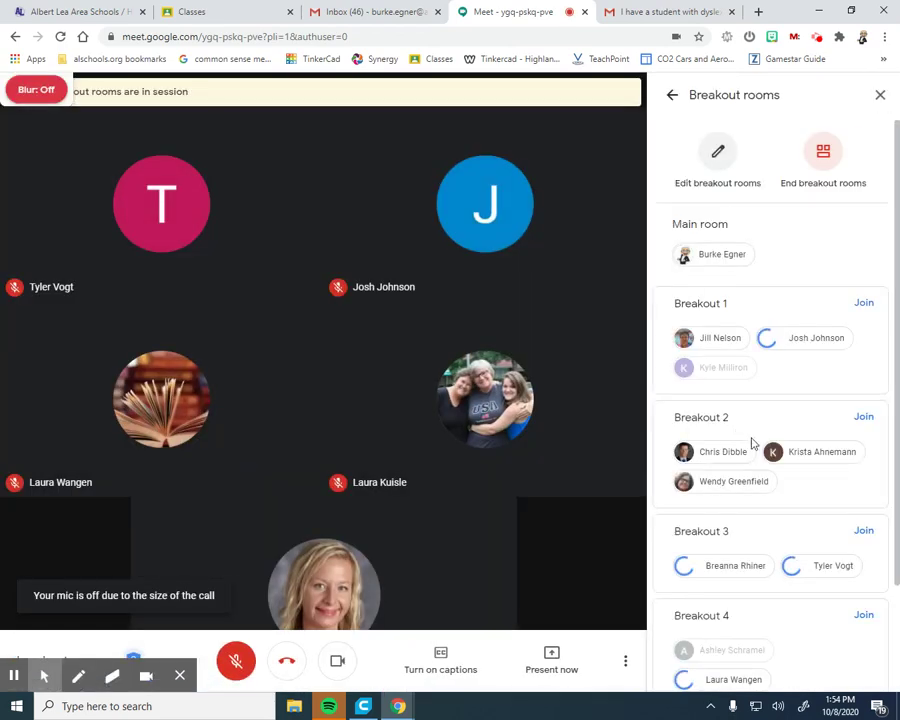
scroll(800, 510, down, 2)
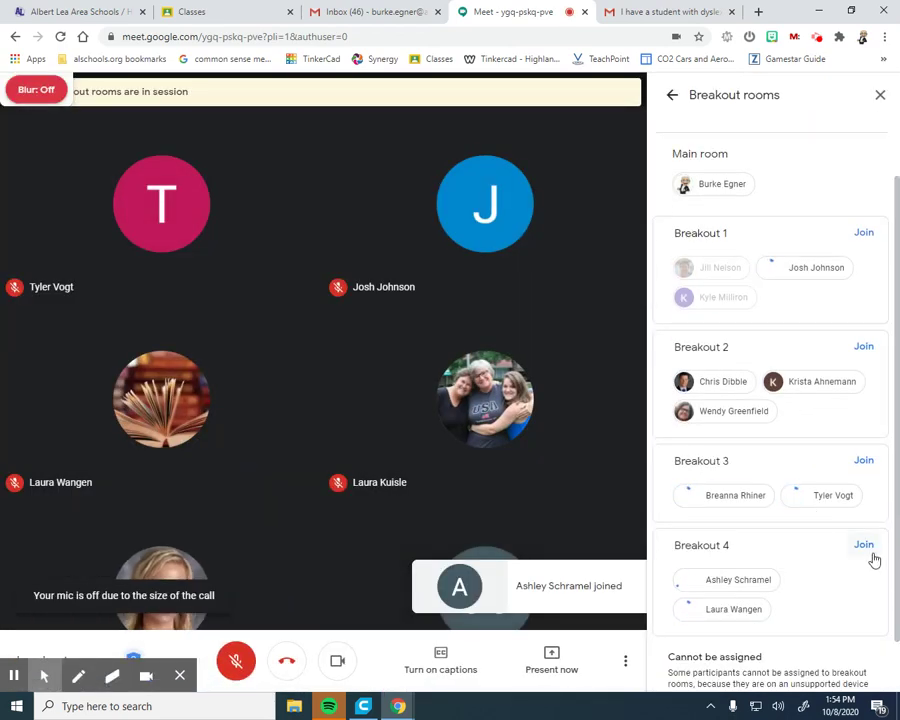
click(864, 546)
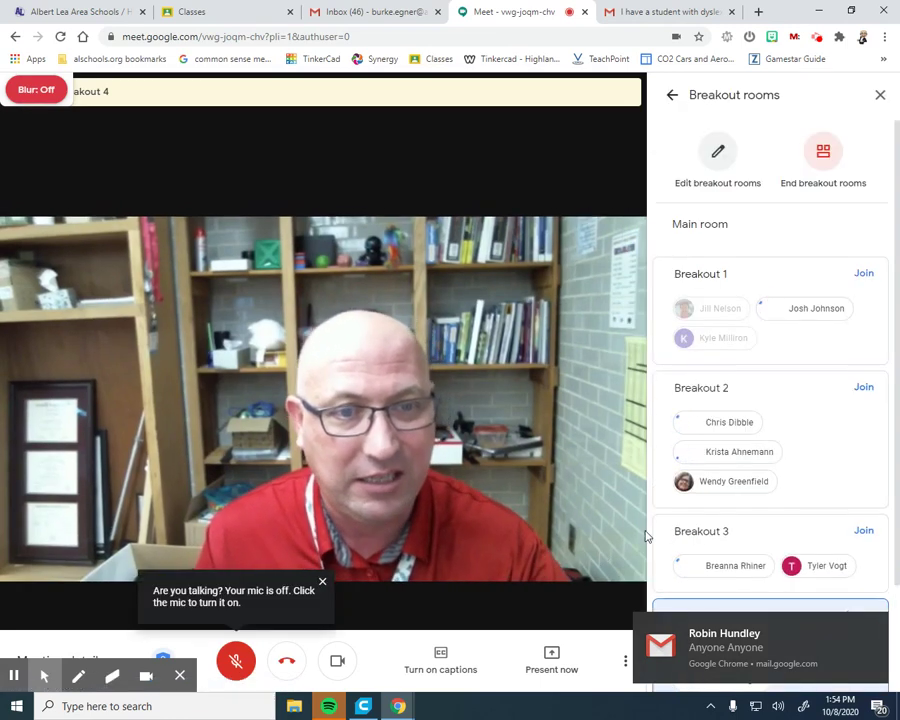
click(864, 531)
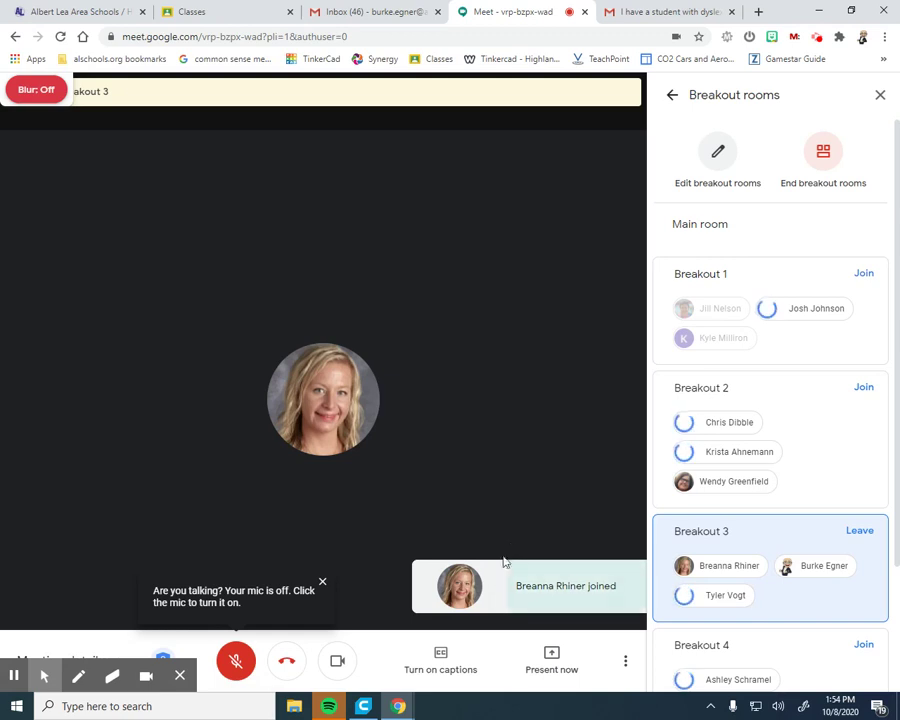
click(248, 660)
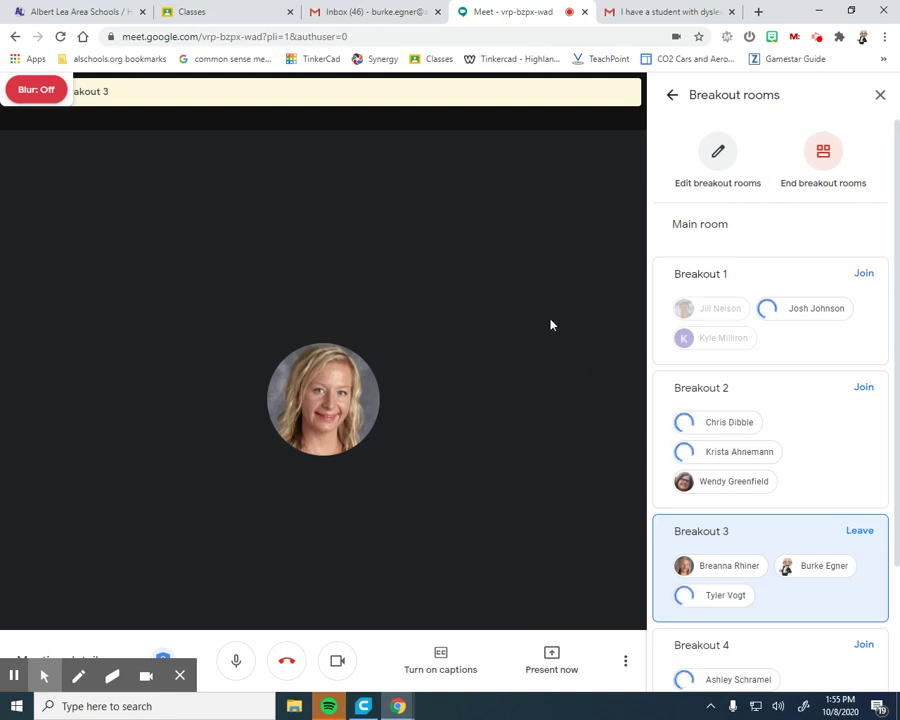
Step: End the breakout rooms for everyone, and return to the main room with the microphone turned on
click(826, 151)
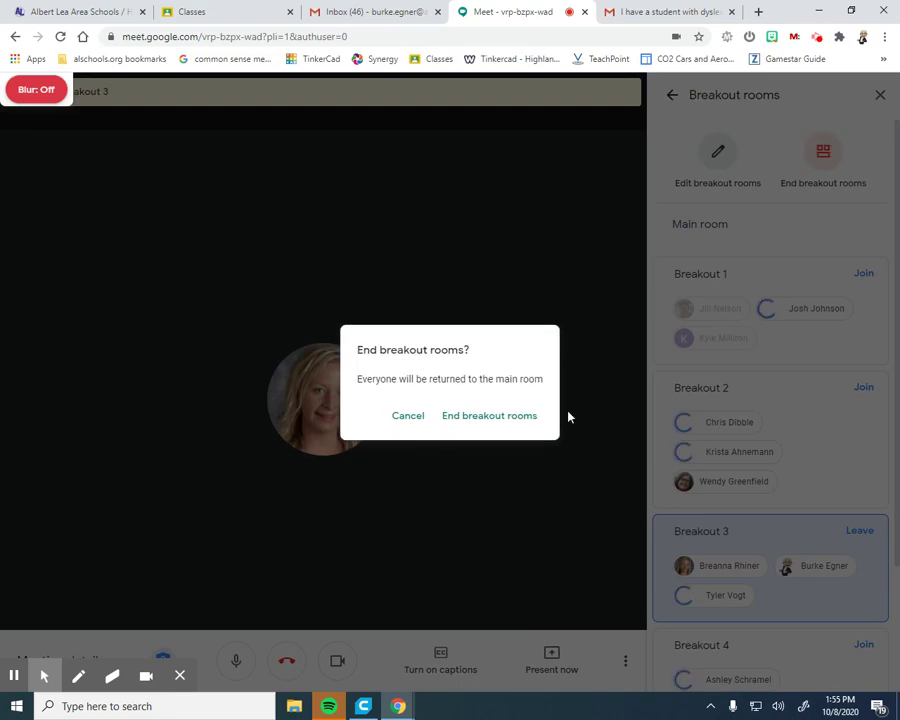
click(516, 418)
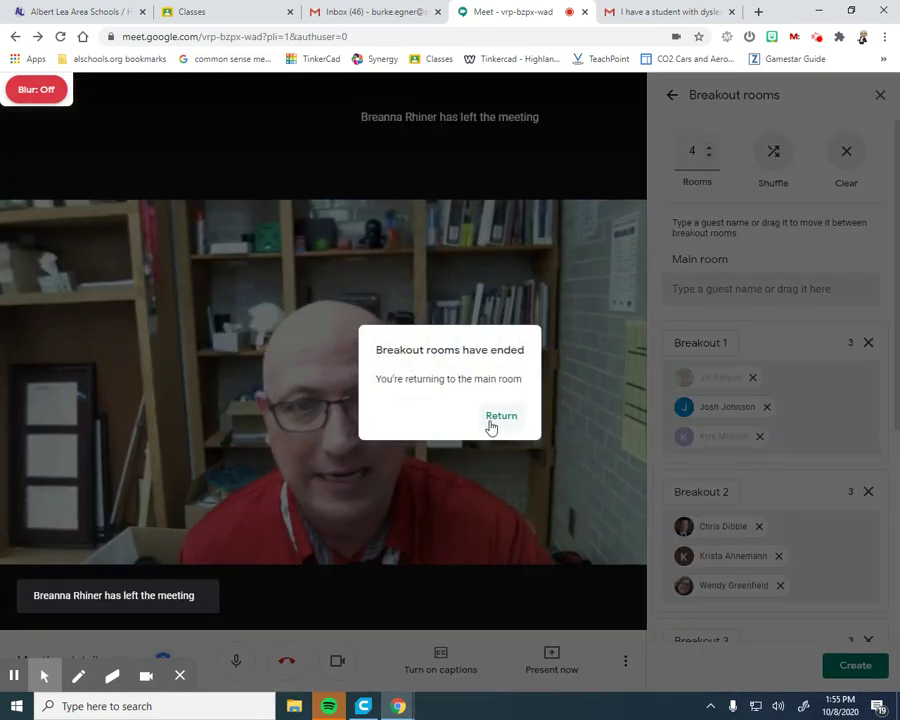
click(502, 418)
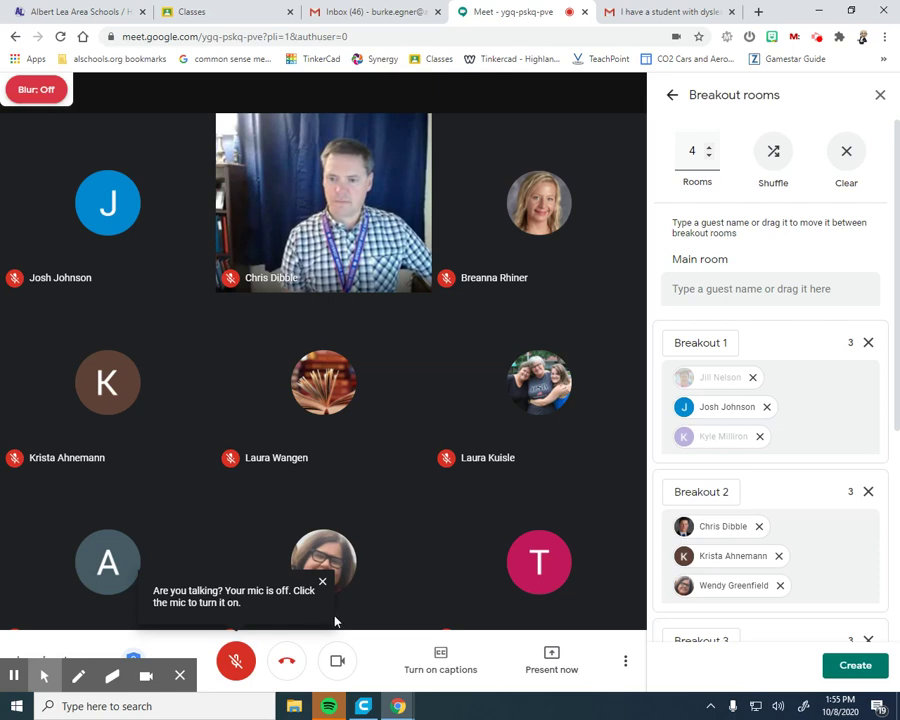
click(237, 658)
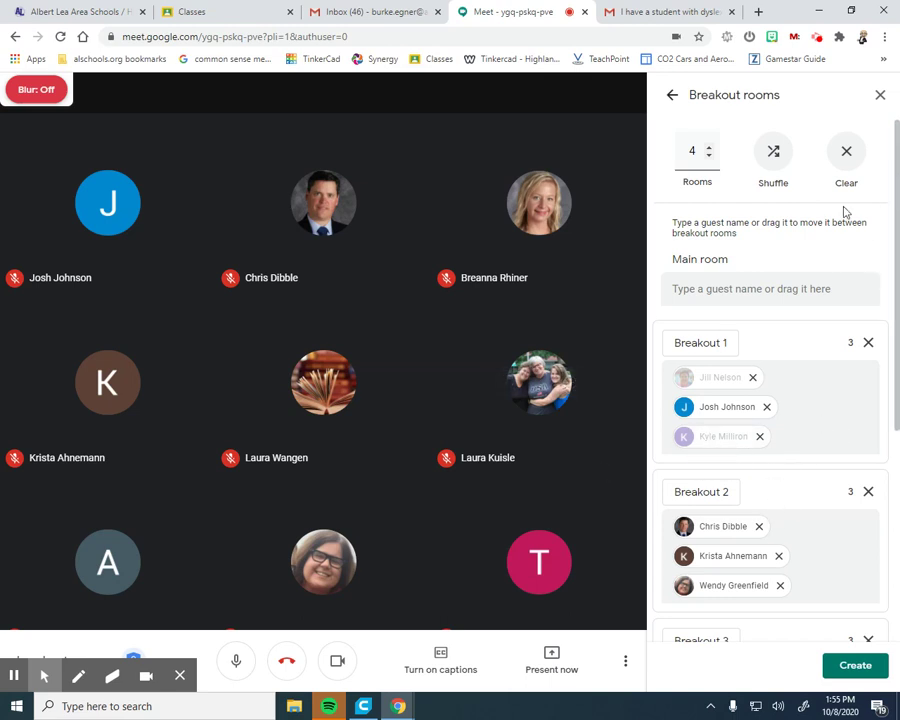
Step: Clear all participants from the four breakout rooms, check the emptied rooms, and close the breakout room setup
click(843, 156)
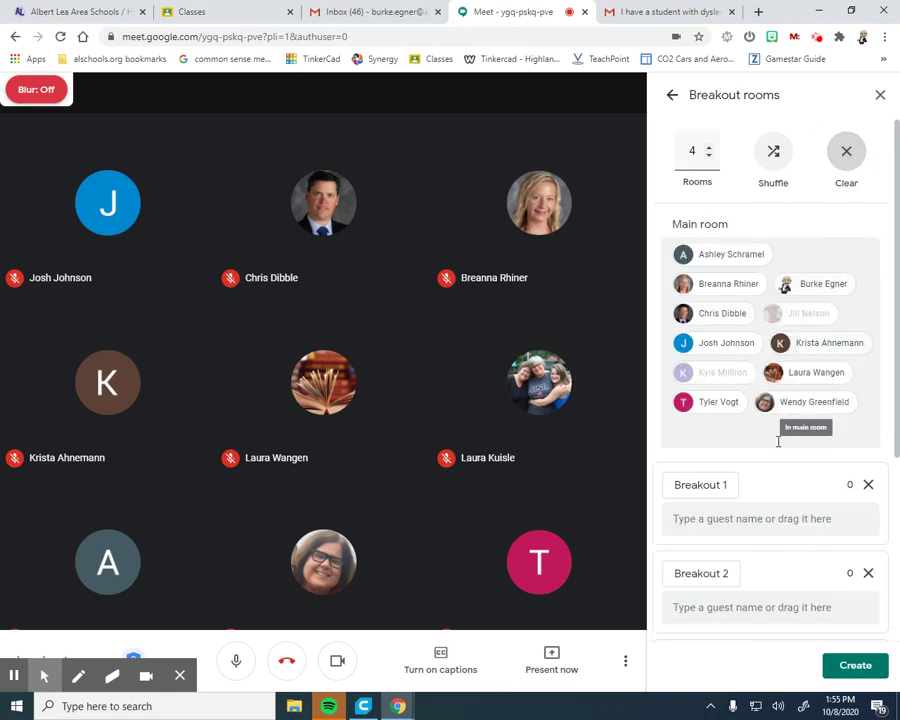
scroll(777, 437, down, 3)
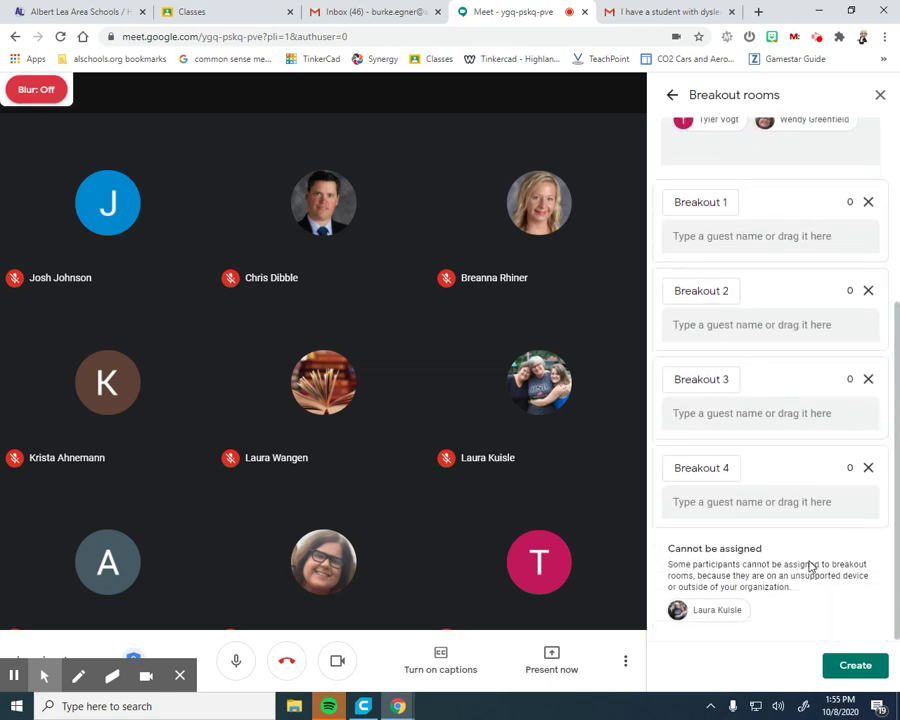
scroll(790, 558, up, 3)
scroll(752, 510, down, 3)
scroll(788, 436, up, 2)
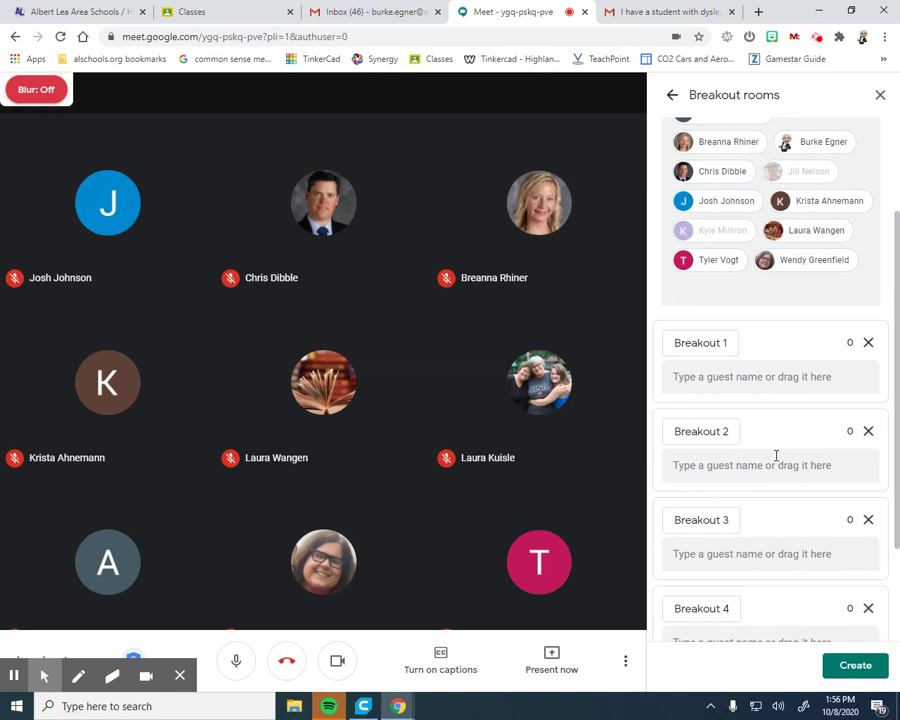
scroll(776, 456, down, 1)
scroll(773, 460, down, 1)
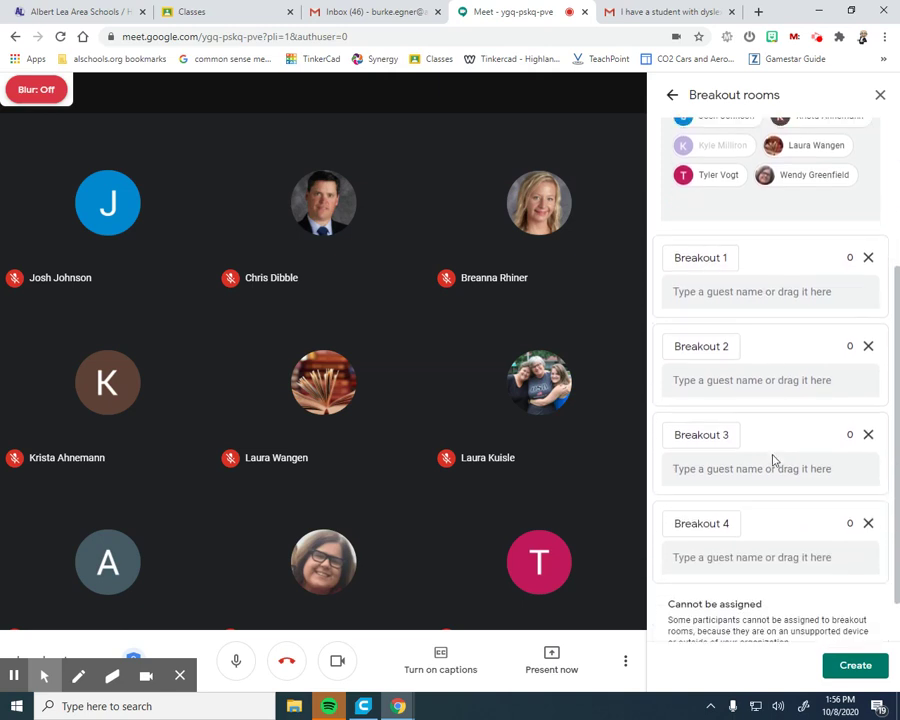
scroll(784, 468, up, 2)
scroll(786, 461, up, 1)
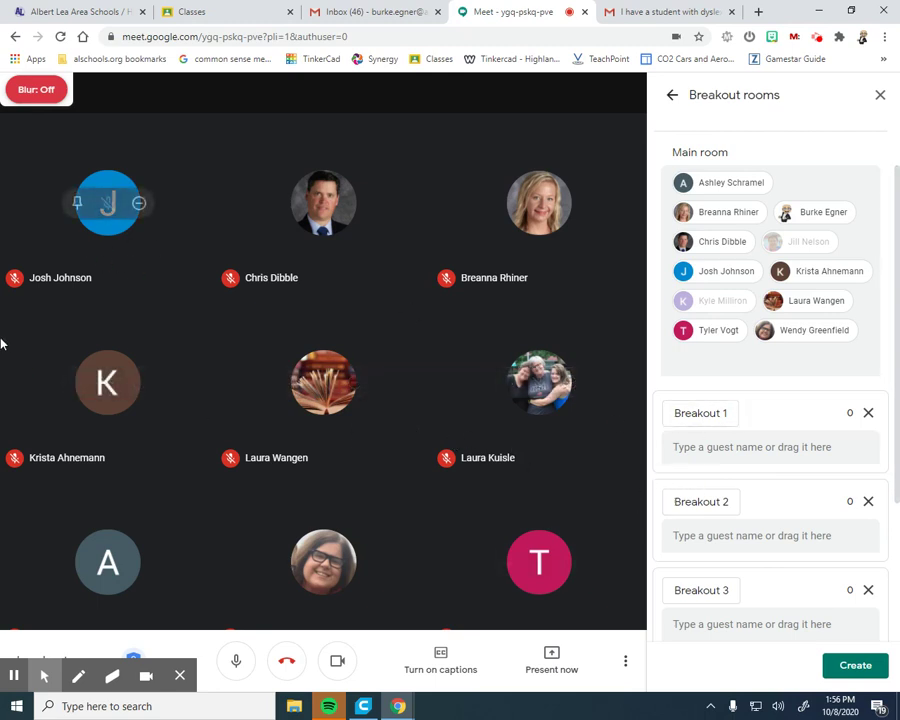
click(884, 100)
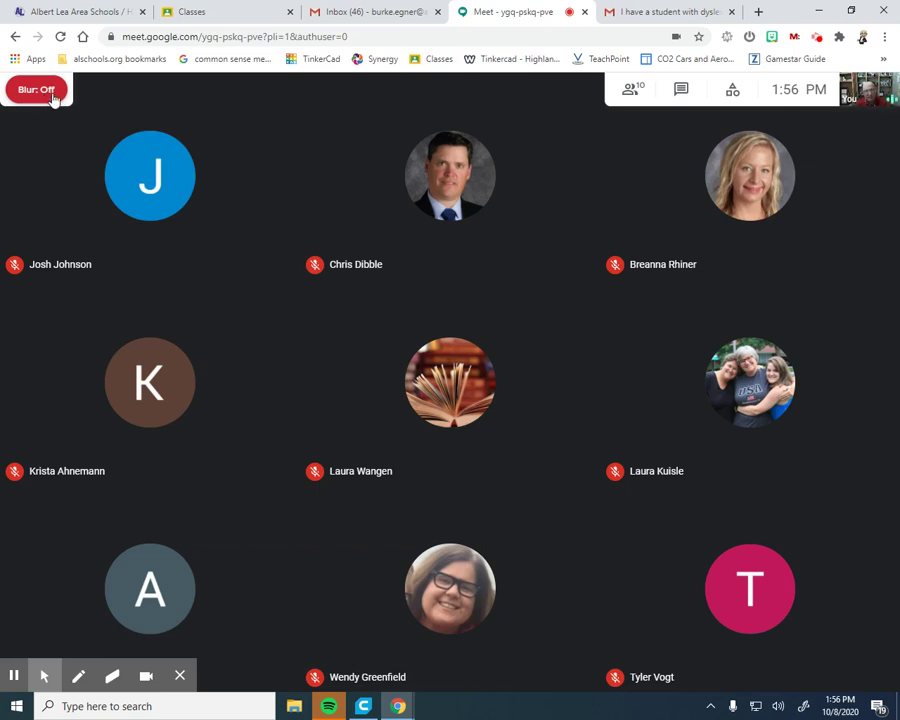
Step: Try the camera background blur at close to maximum strength and switch it off
click(53, 93)
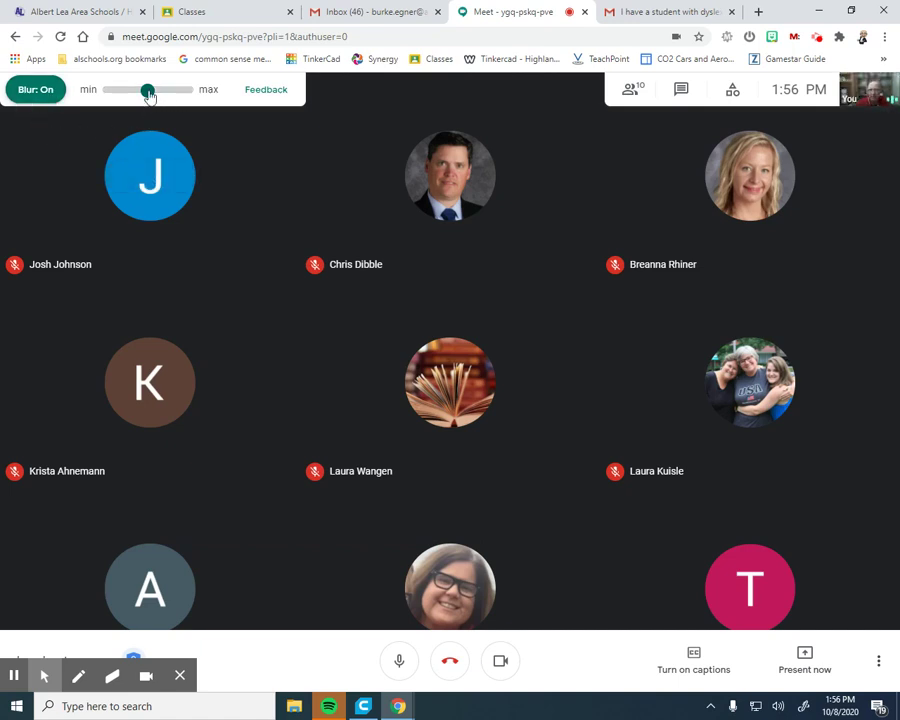
drag(149, 93, 181, 97)
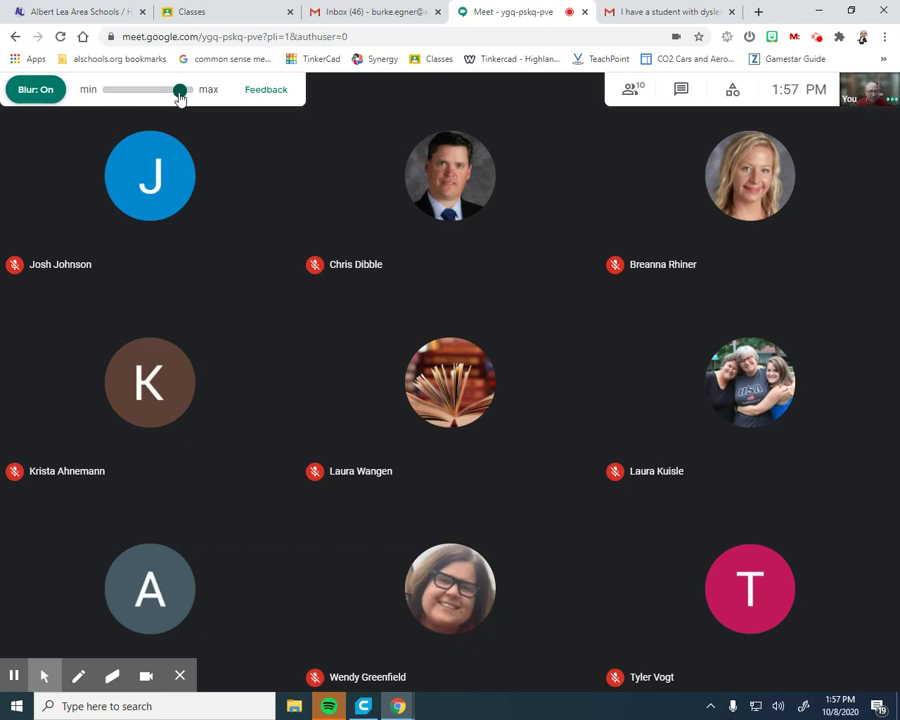
click(28, 94)
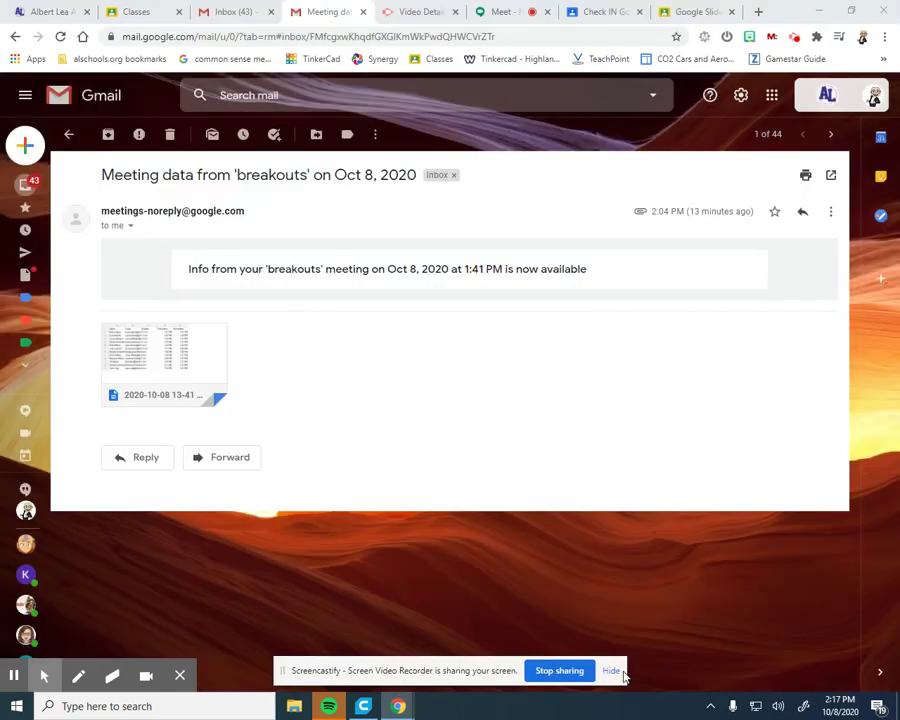
Step: Open the Attendance Report attached to the 'breakouts' meeting data email in Google Sheets and widen the Email column
click(618, 673)
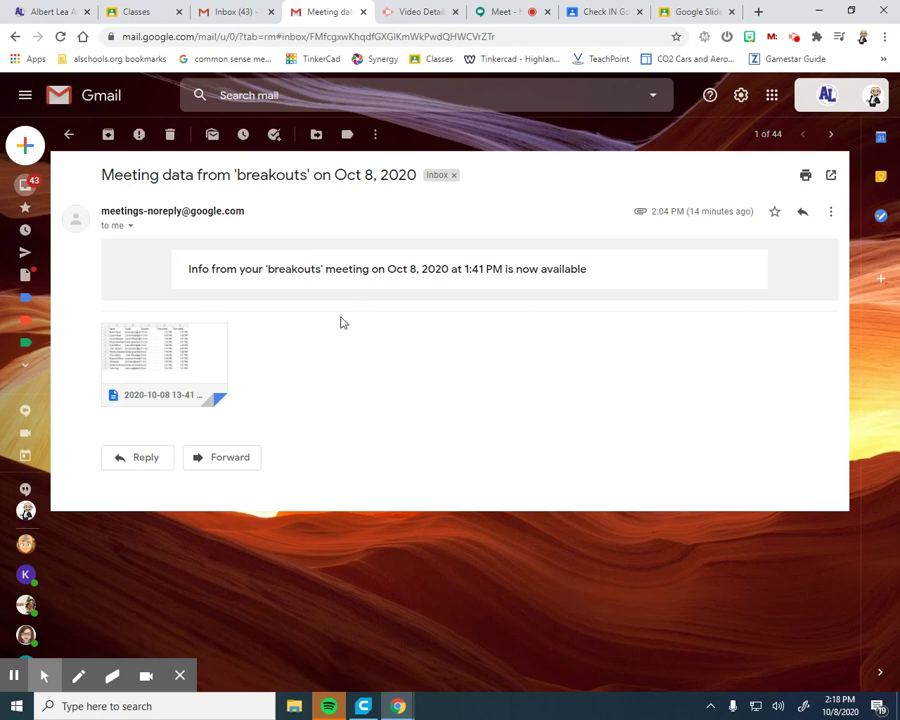
click(172, 358)
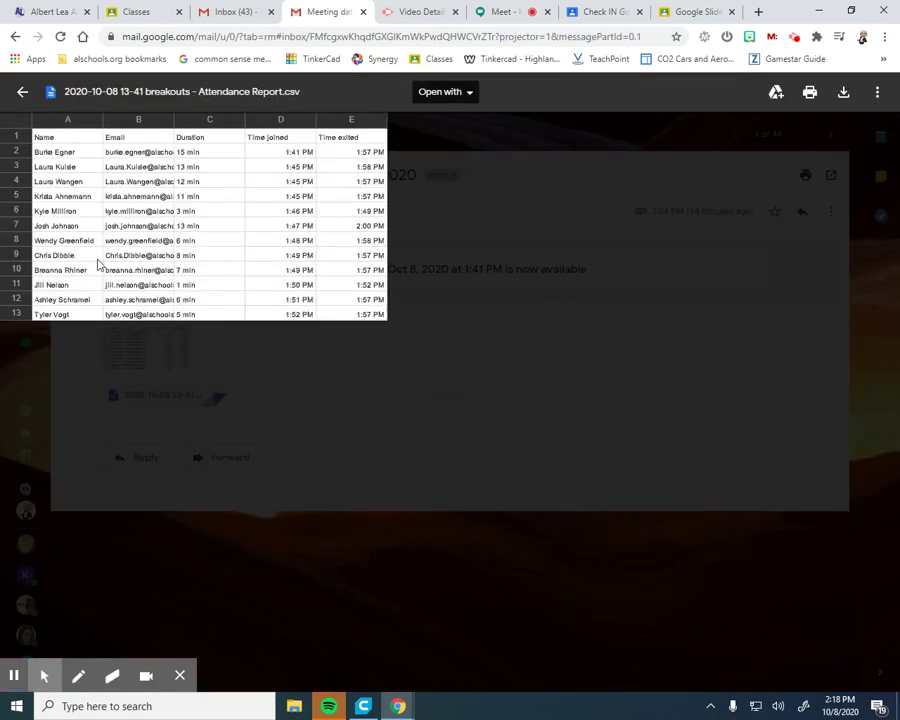
click(449, 97)
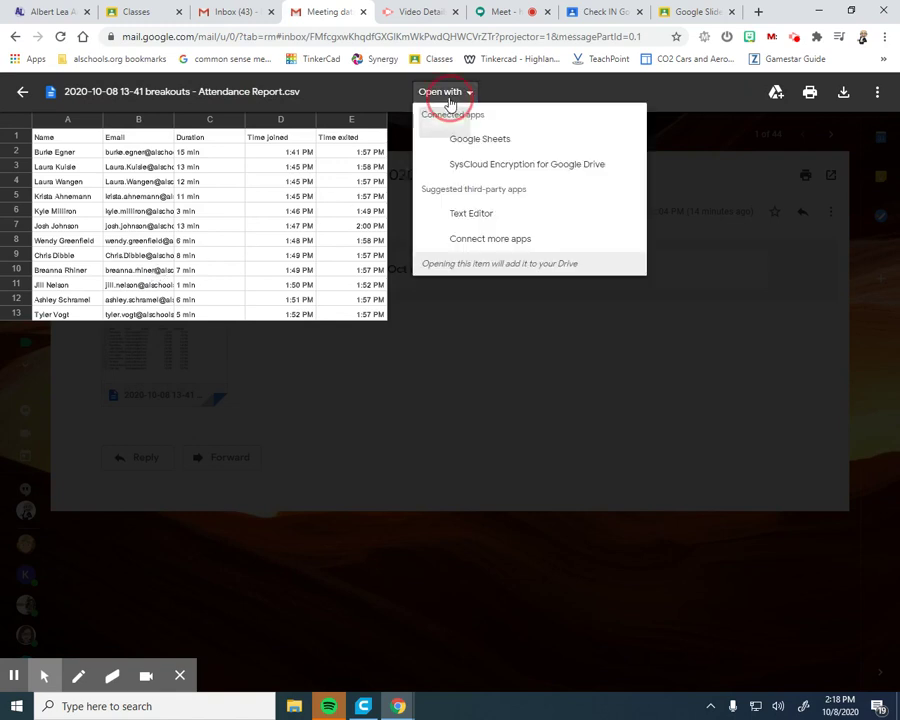
click(466, 148)
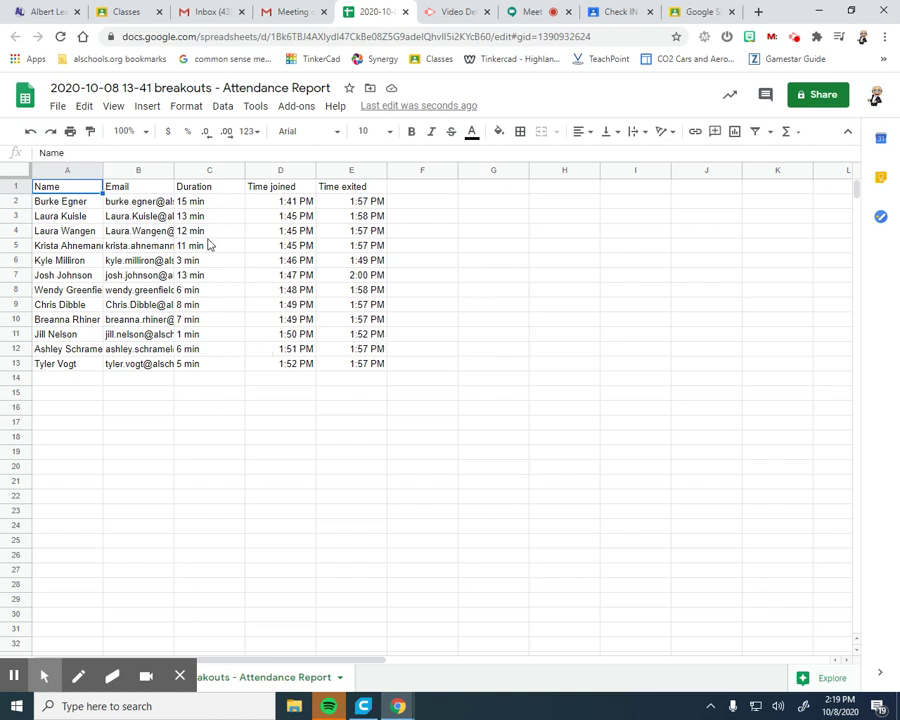
drag(174, 171, 213, 174)
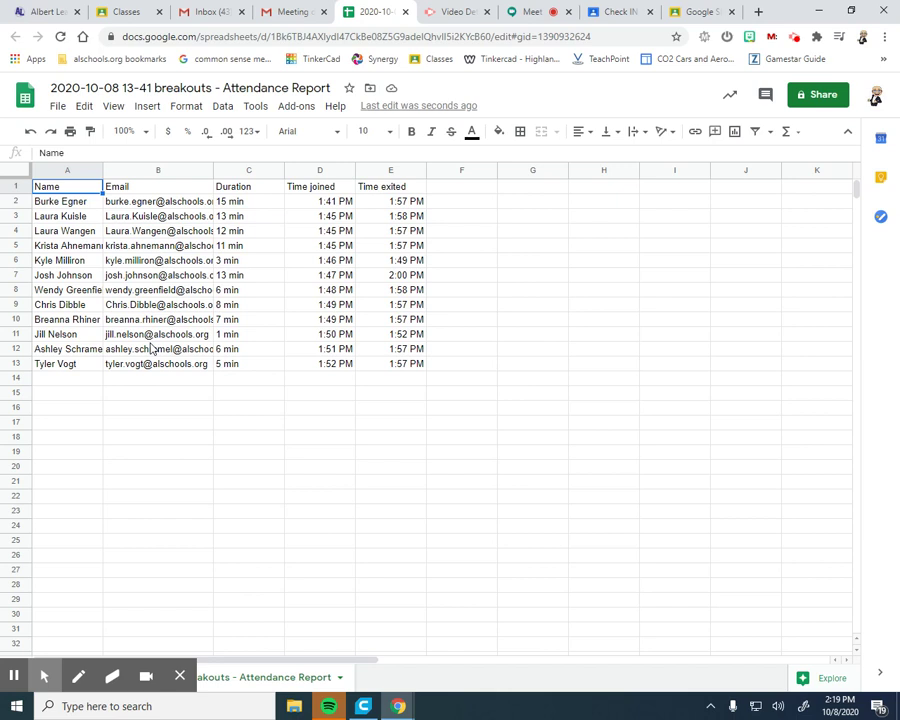
Step: Open the attendance spreadsheet's title for editing at the 13-41 part of the name
click(180, 88)
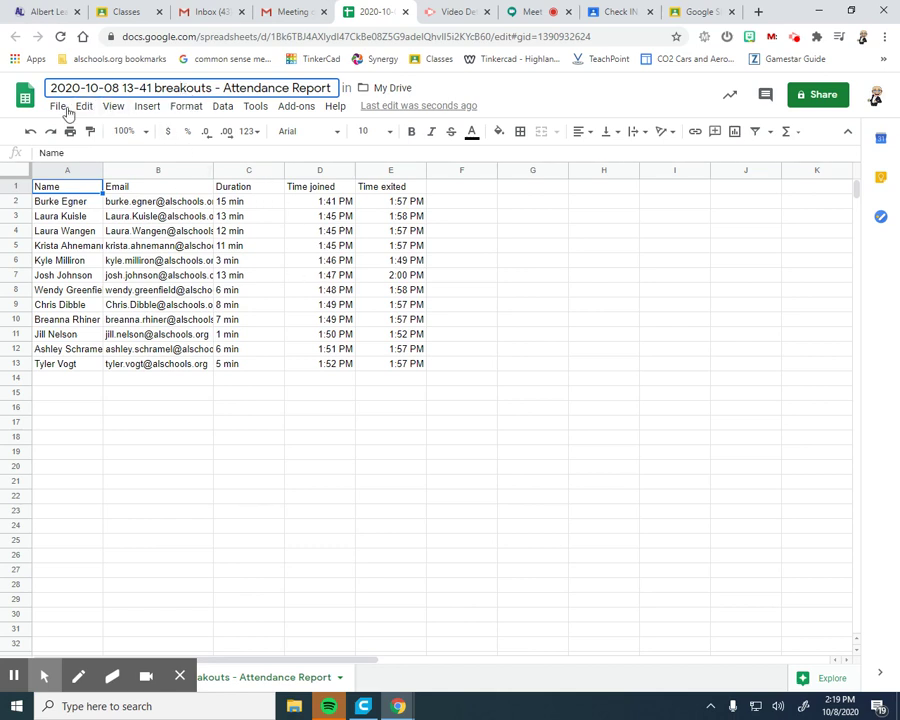
double_click(127, 88)
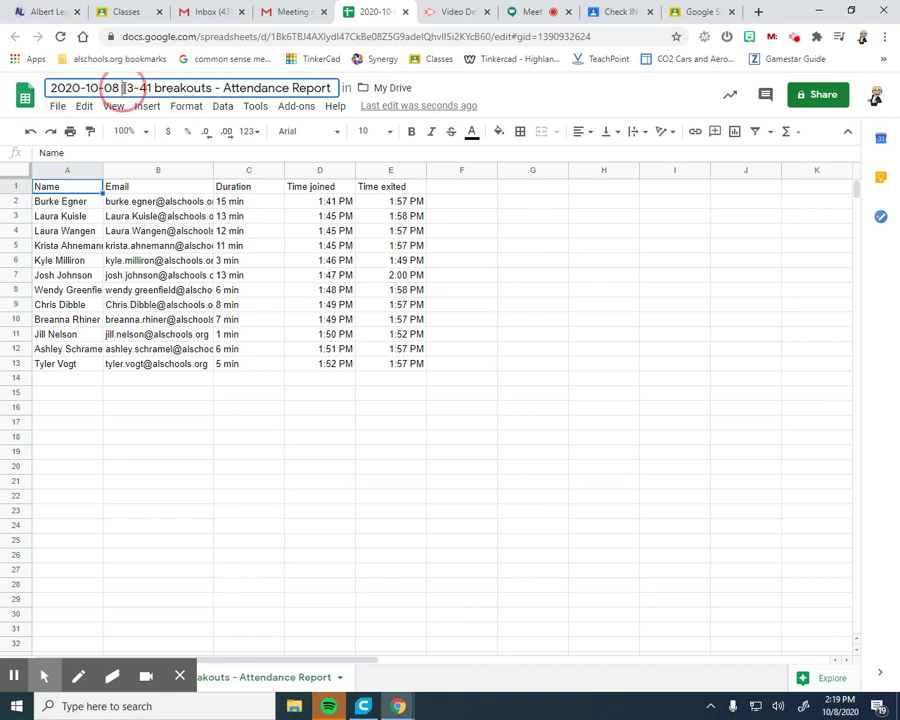